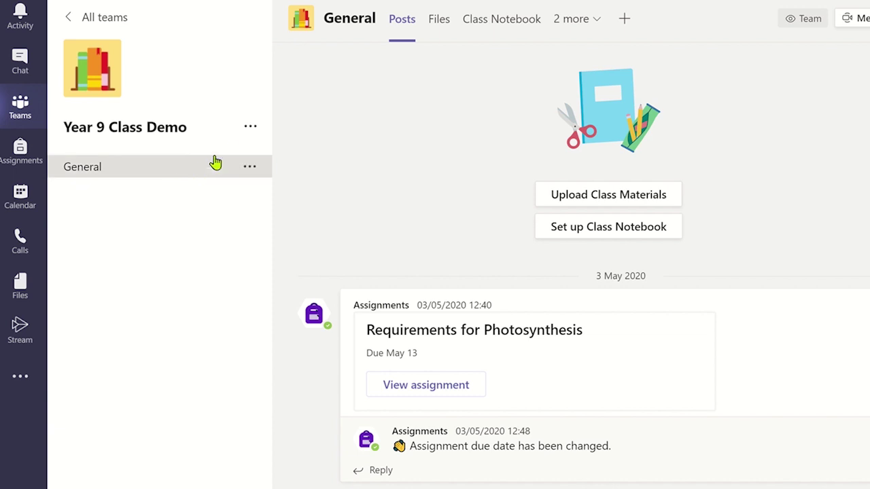
- Add a standard channel named "Channel 1" to the Year 9 Class Demo team, automatically shown in everyone's channel list
{"action": "left_click", "coordinate": [250, 130]}
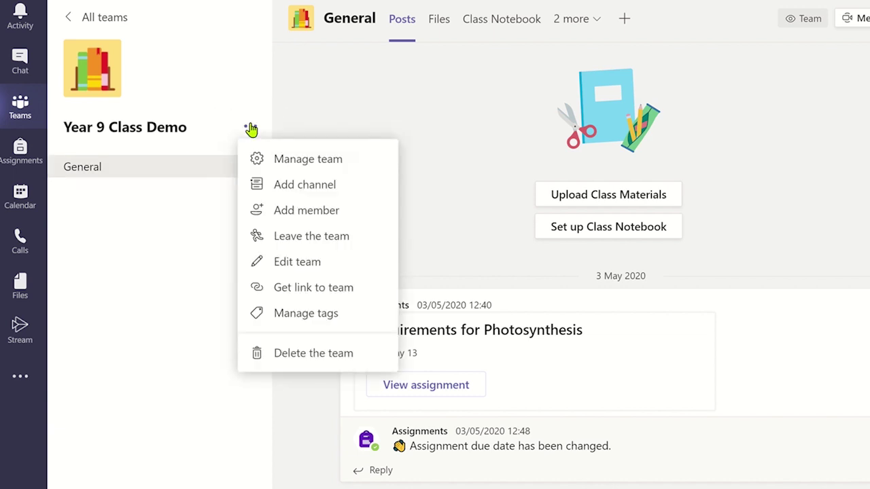
{"action": "left_click", "coordinate": [272, 184]}
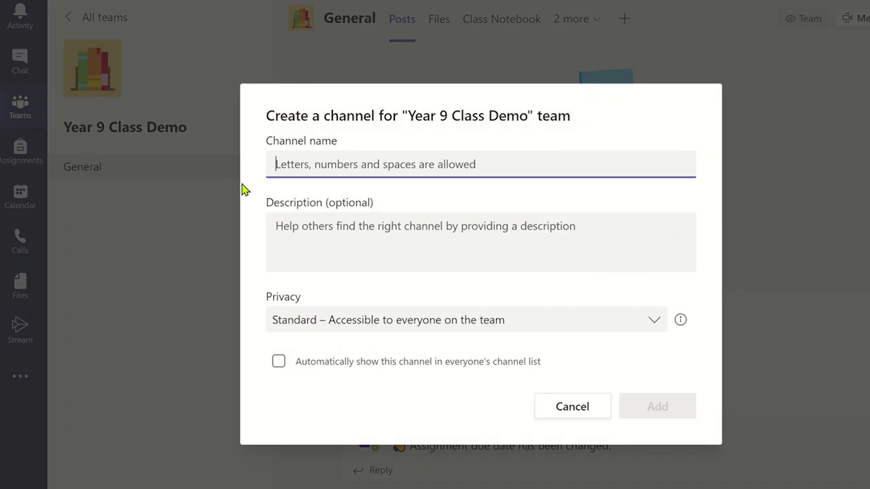
{"action": "type", "text": "Cha"}
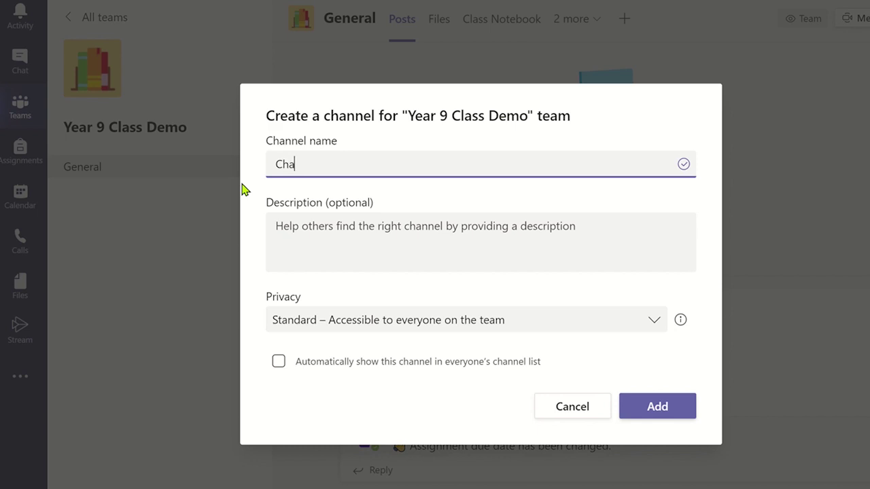
{"action": "type", "text": "nnel 1"}
{"action": "left_click", "coordinate": [278, 366]}
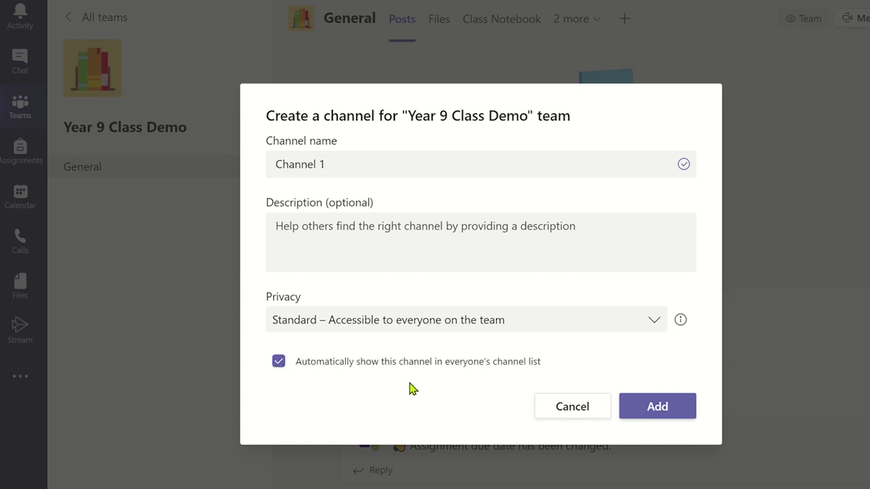
{"action": "left_click", "coordinate": [658, 410]}
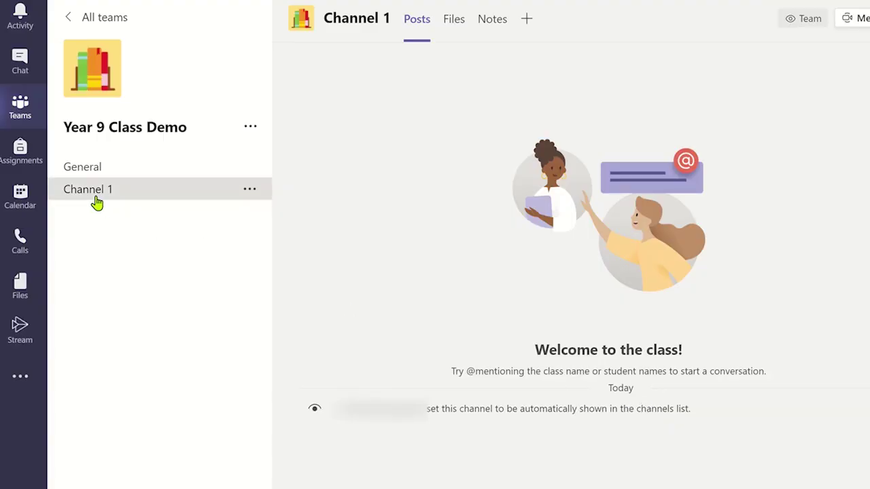
- Rename Channel 1 in the Year 9 Class Demo team as "Topic 1" and save the change
{"action": "left_click", "coordinate": [96, 197]}
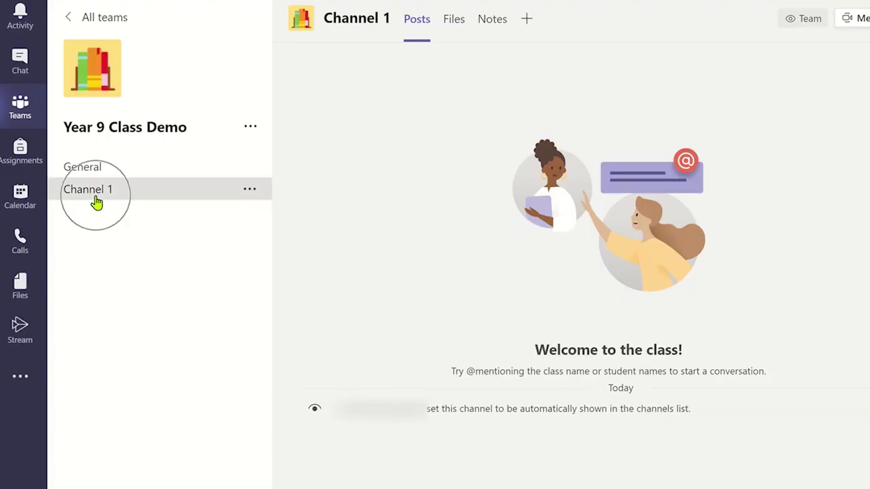
{"action": "left_click", "coordinate": [251, 191]}
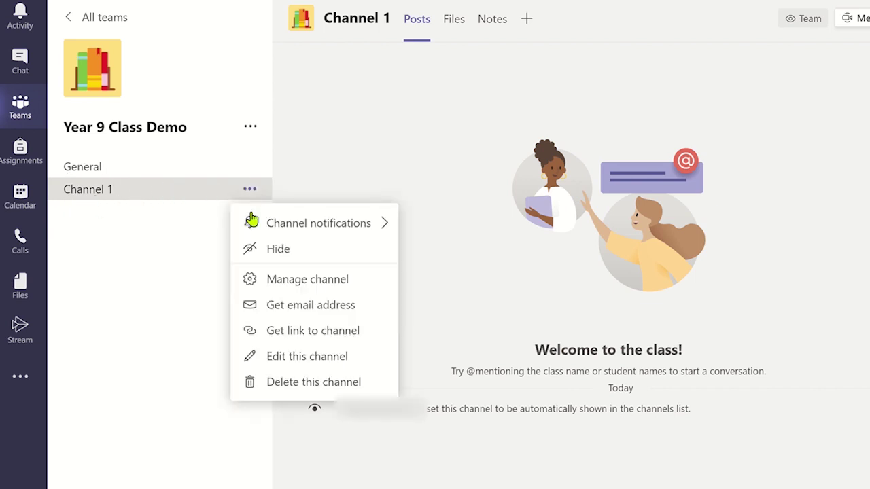
{"action": "left_click", "coordinate": [288, 360]}
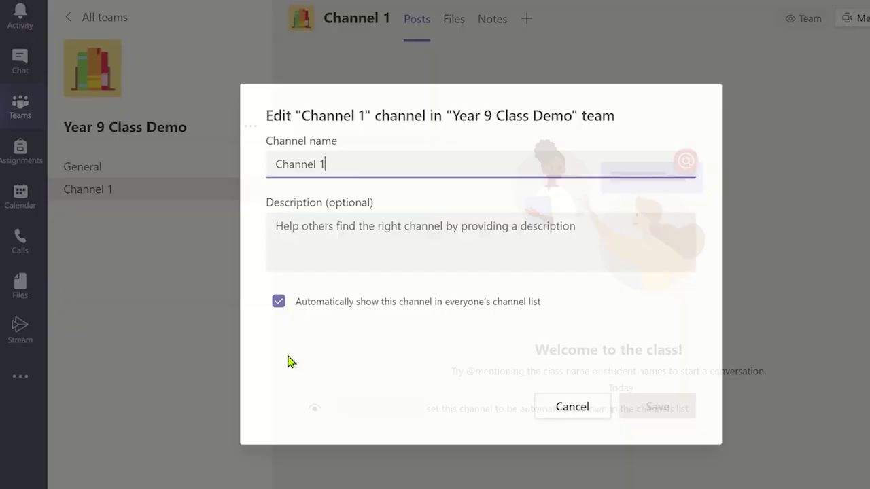
{"action": "key", "text": "BackSpace"}
{"action": "key", "text": "BackSpace"}
{"action": "key", "text": "BackSpace"}
{"action": "key", "text": "BackSpace"}
{"action": "key", "text": "BackSpace"}
{"action": "key", "text": "BackSpace"}
{"action": "key", "text": "BackSpace"}
{"action": "key", "text": "BackSpace"}
{"action": "key", "text": "BackSpace"}
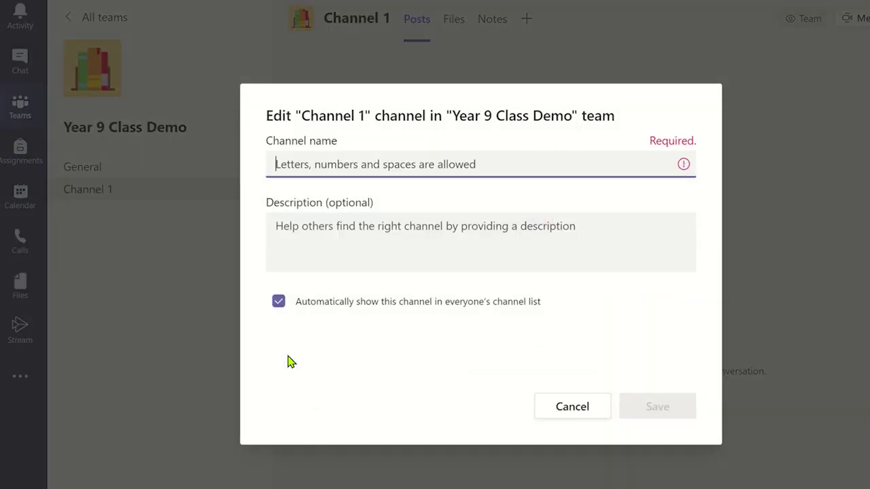
{"action": "type", "text": "Topic 1"}
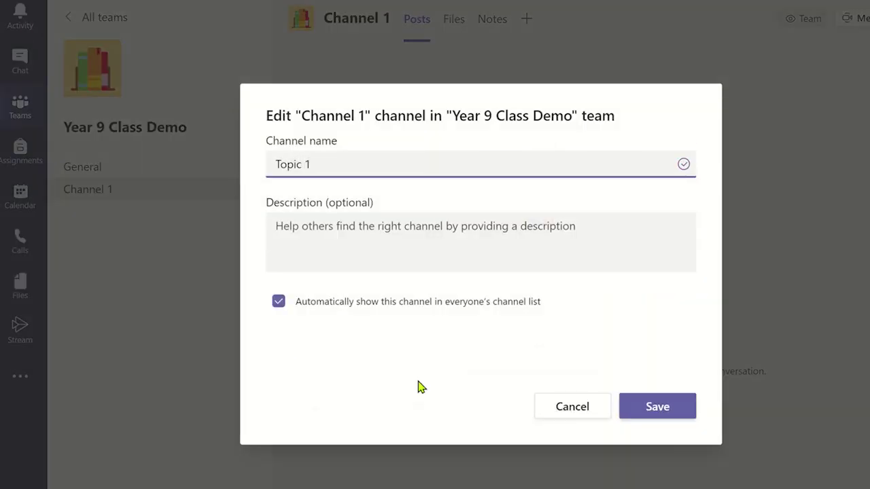
{"action": "left_click", "coordinate": [646, 414]}
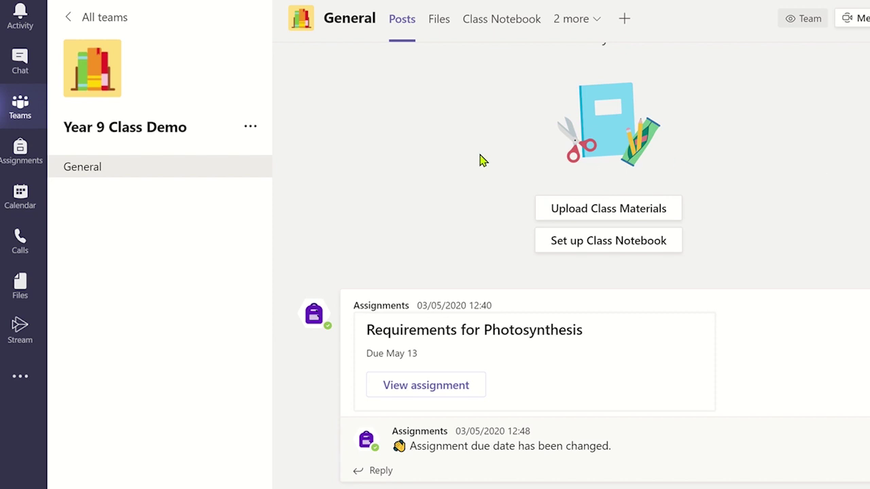
- Create a channel named "Group 1" in the Year 9 Class Demo team with Private access
{"action": "left_click", "coordinate": [253, 132]}
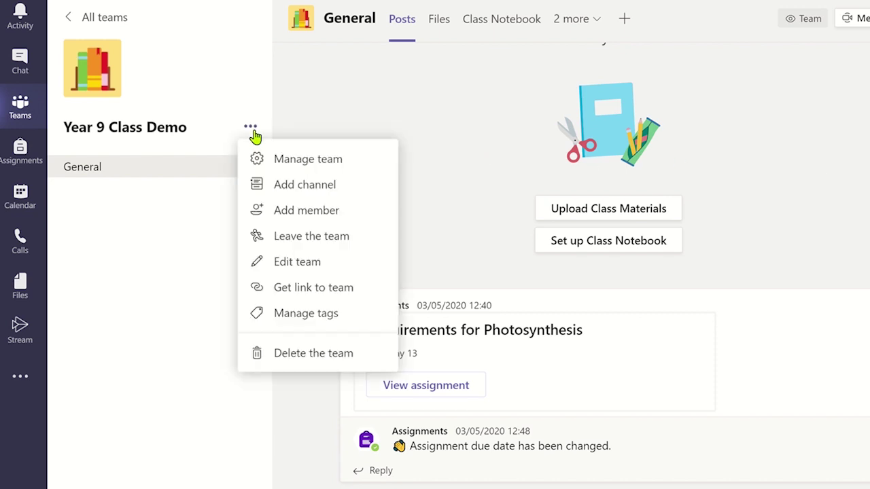
{"action": "left_click", "coordinate": [278, 190]}
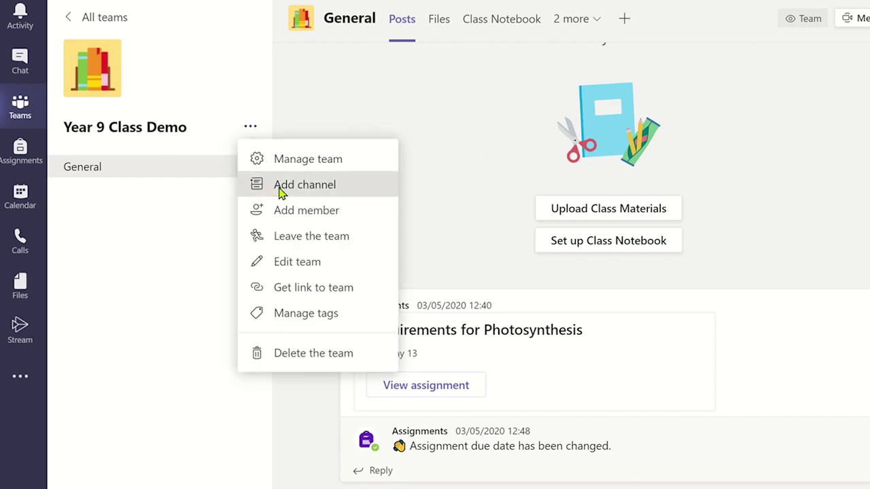
{"action": "type", "text": "Group 1"}
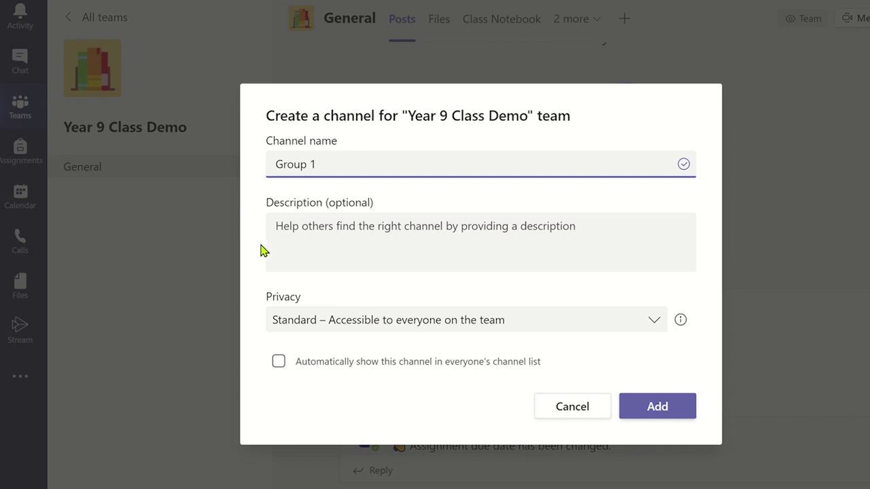
{"action": "left_click", "coordinate": [317, 321]}
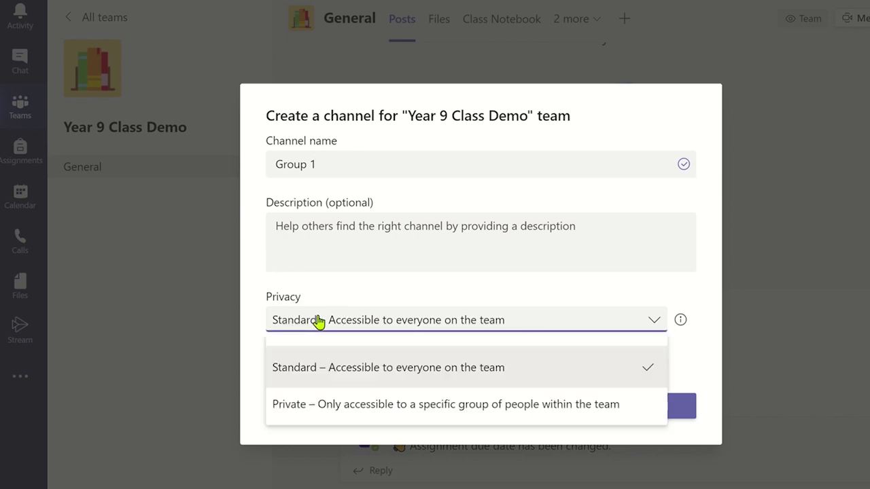
{"action": "left_click", "coordinate": [324, 407]}
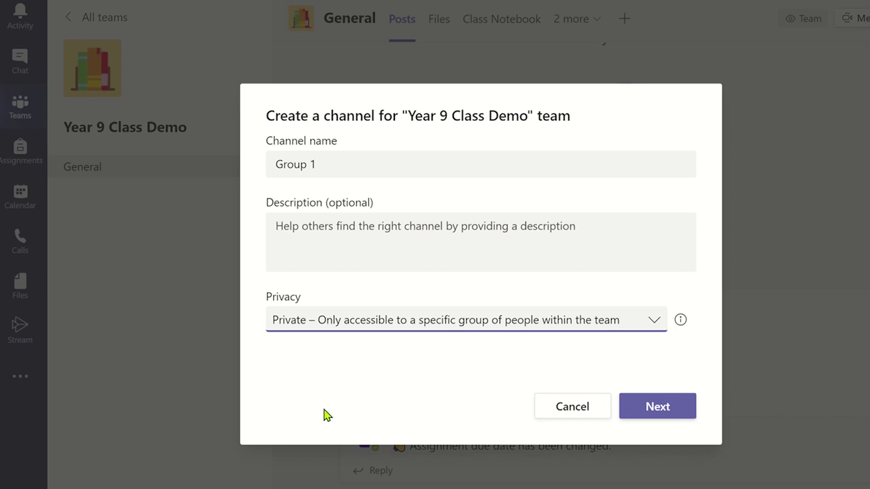
{"action": "left_click", "coordinate": [658, 411]}
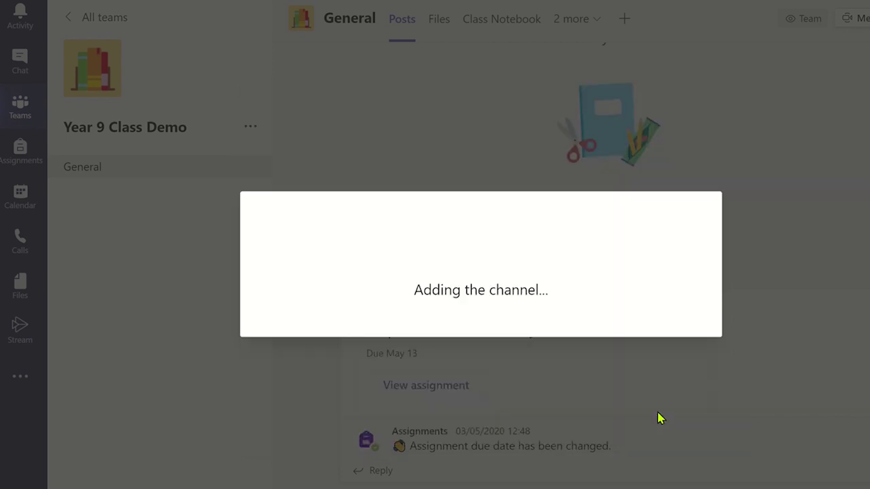
- Add Teams Student 1 and Teams Student 2 as student members of the Group 1 channel and finish the setup
{"action": "type", "text": "Studen"}
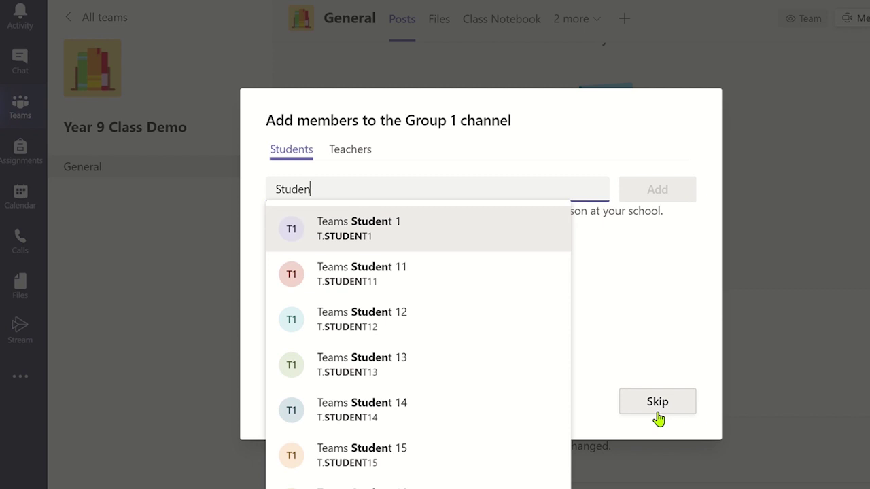
{"action": "left_click", "coordinate": [410, 231]}
{"action": "type", "text": "Student"}
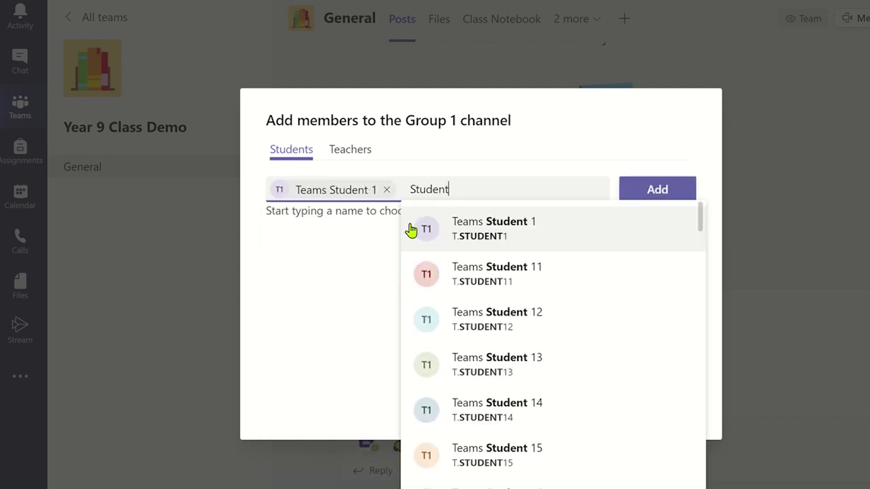
{"action": "type", "text": " 2"}
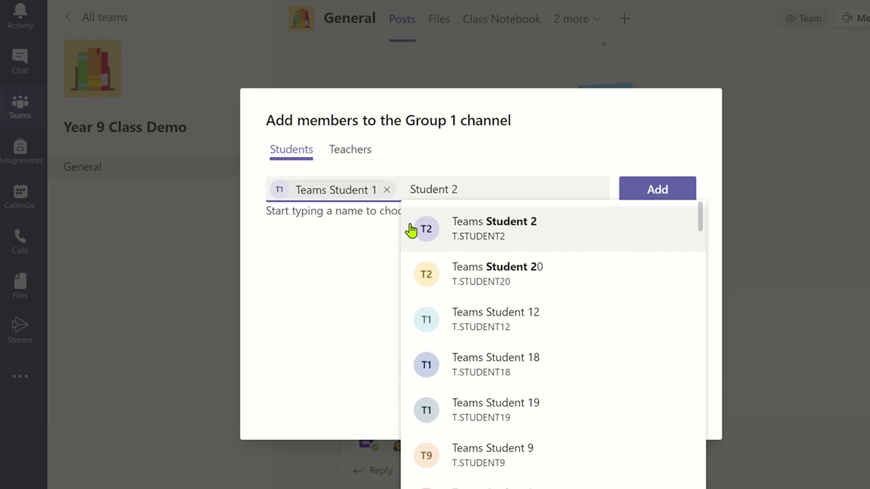
{"action": "left_click", "coordinate": [502, 236]}
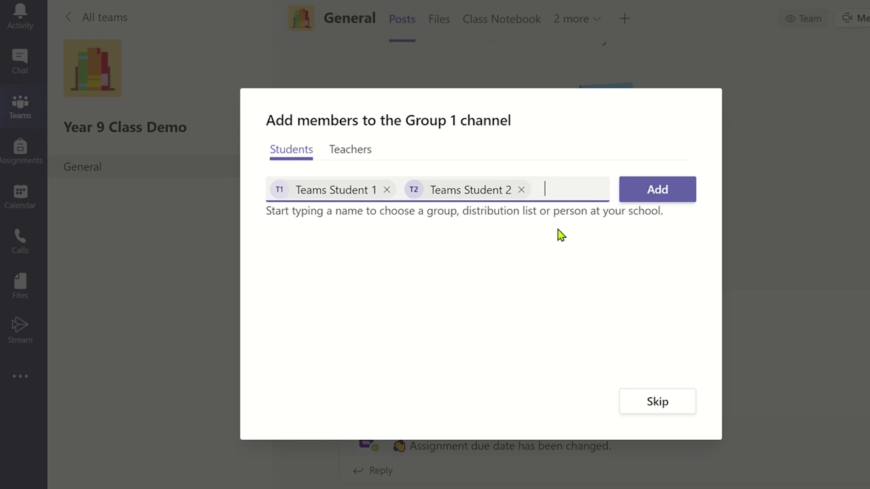
{"action": "left_click", "coordinate": [651, 197]}
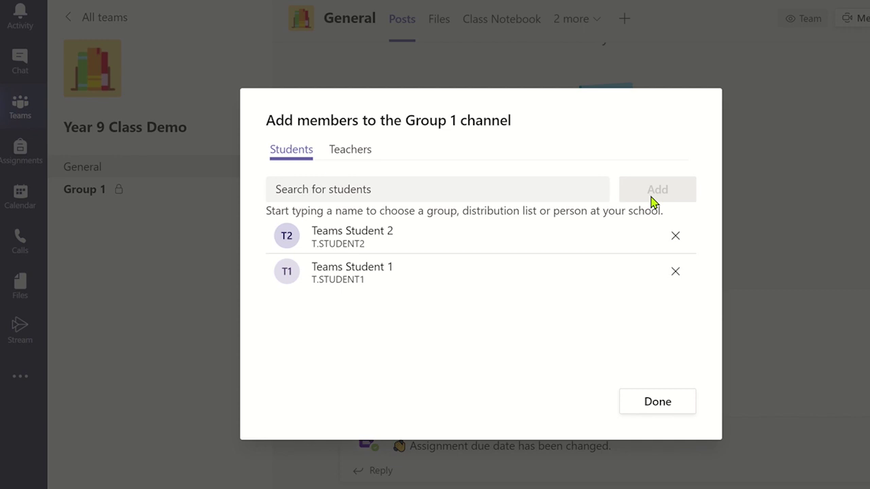
{"action": "left_click", "coordinate": [656, 402]}
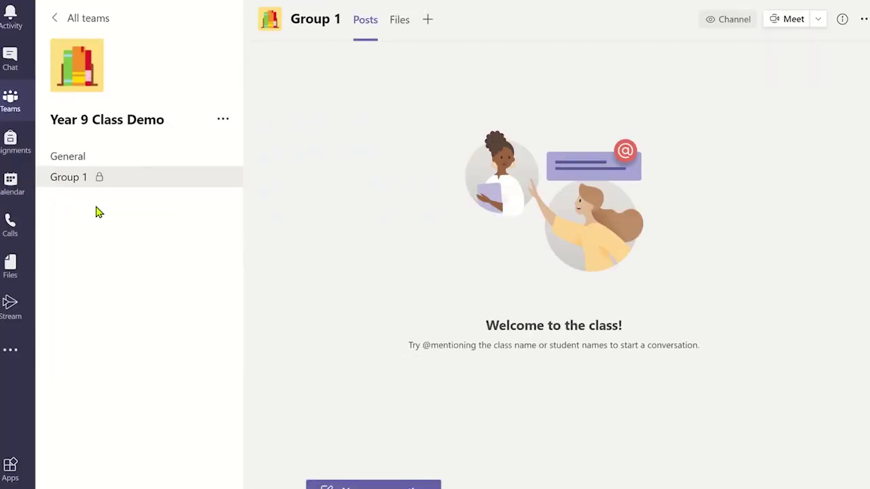
- Upload the Word file "Photosynthesis Group Project" from the Desktop to the Group 1 channel's files
{"action": "left_click", "coordinate": [404, 27]}
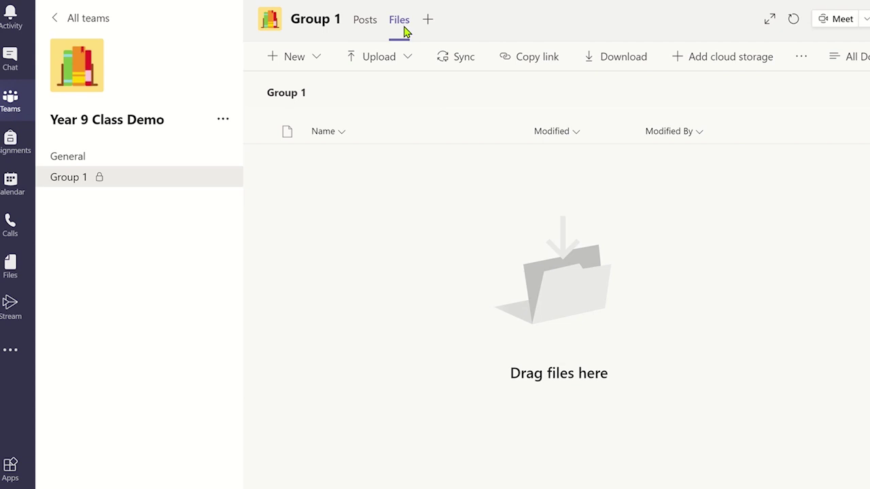
{"action": "left_click", "coordinate": [383, 60]}
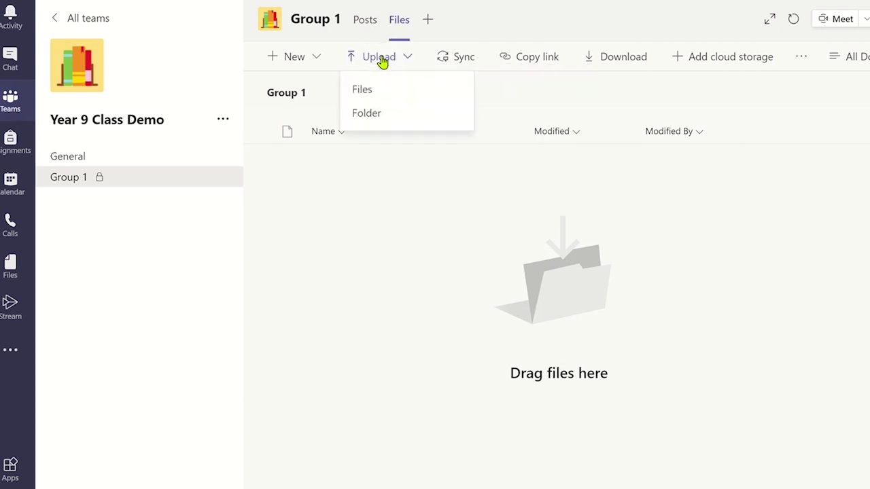
{"action": "left_click", "coordinate": [367, 94]}
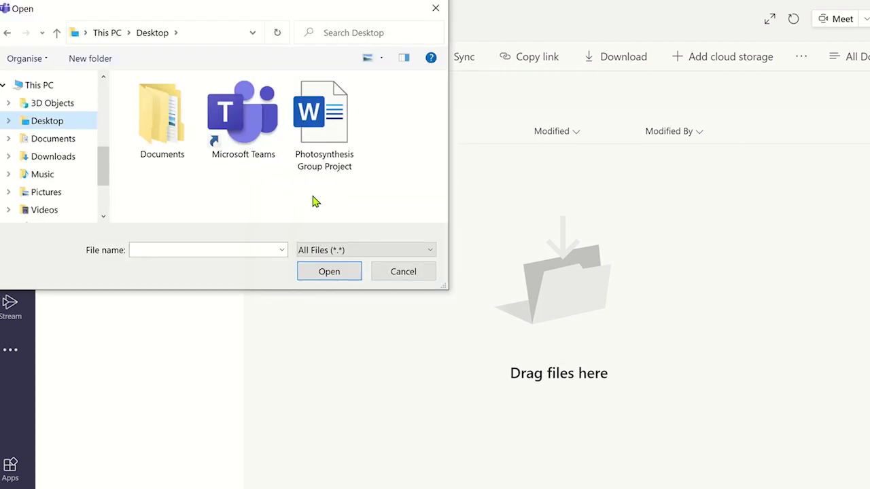
{"action": "left_click", "coordinate": [319, 121]}
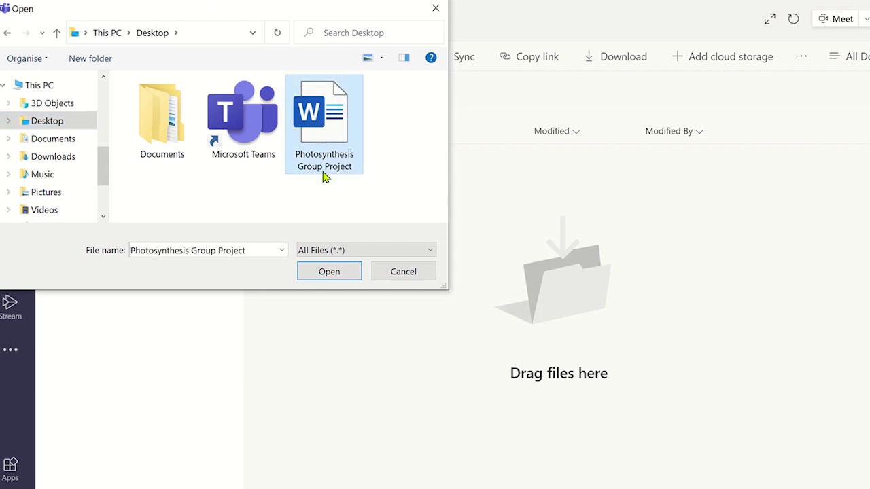
{"action": "left_click", "coordinate": [325, 276]}
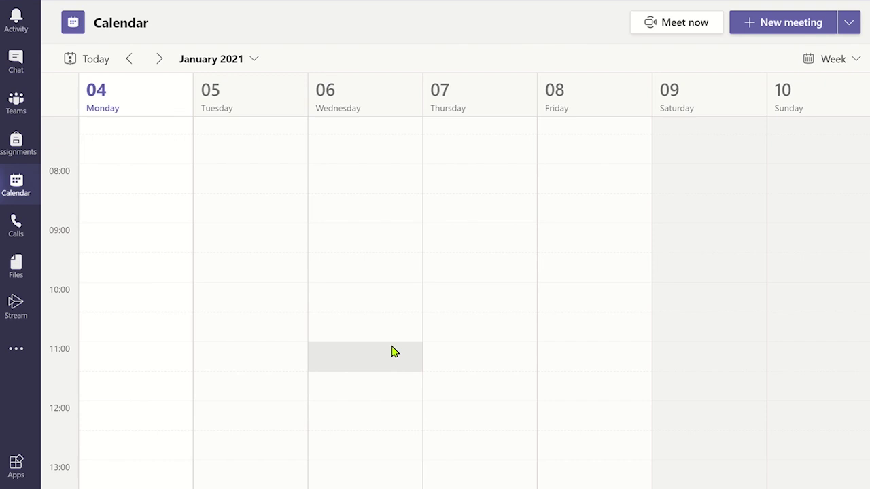
- Start a new calendar meeting on Tuesday 5 Jan 2021 at 11:00, titled "Topic 1 - Nitrogen Cycle Lesson 1"
{"action": "left_click", "coordinate": [251, 353]}
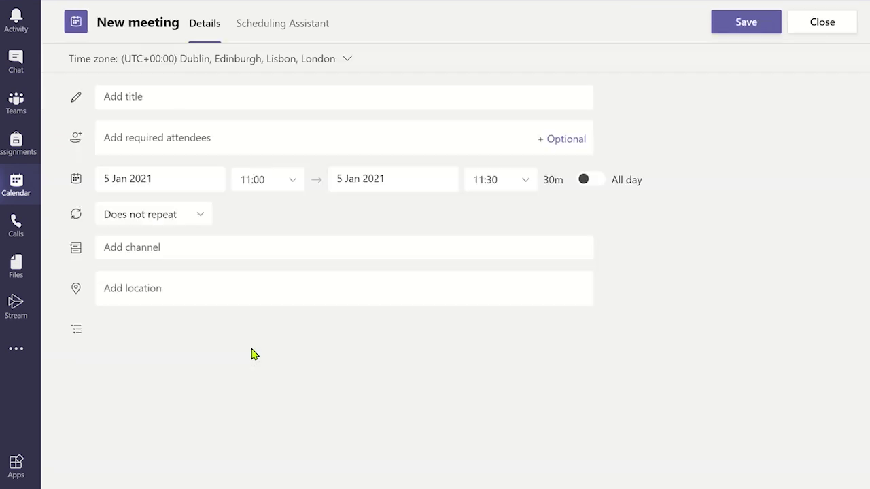
{"action": "left_click", "coordinate": [284, 107]}
{"action": "type", "text": "Topic 1 - Nitrogen Cycle Lesson 1"}
- Assign the meeting to the class channel "TOPIC 1 - Feeding Relationship and Nutrient Cycles"
{"action": "left_click", "coordinate": [257, 244]}
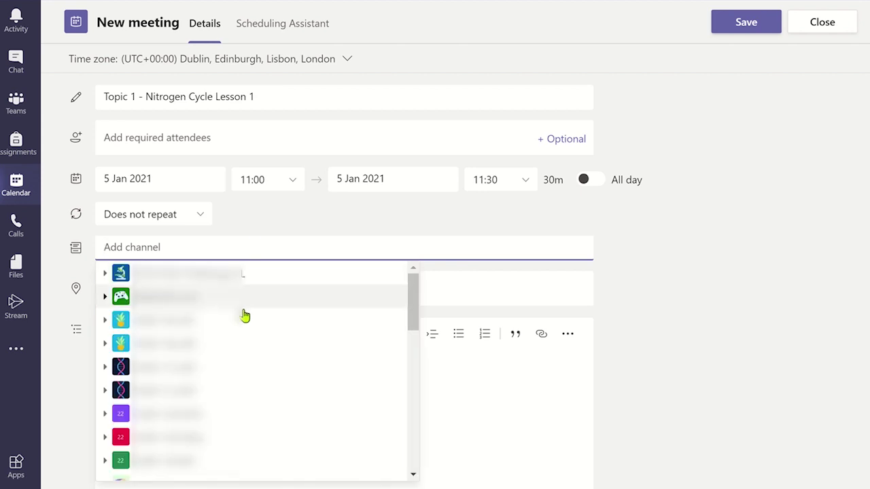
{"action": "left_click", "coordinate": [249, 322]}
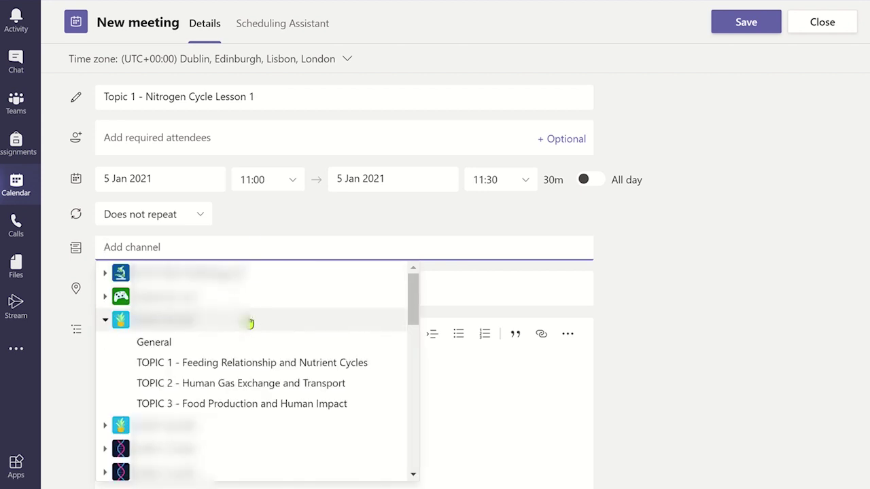
{"action": "left_click", "coordinate": [238, 364]}
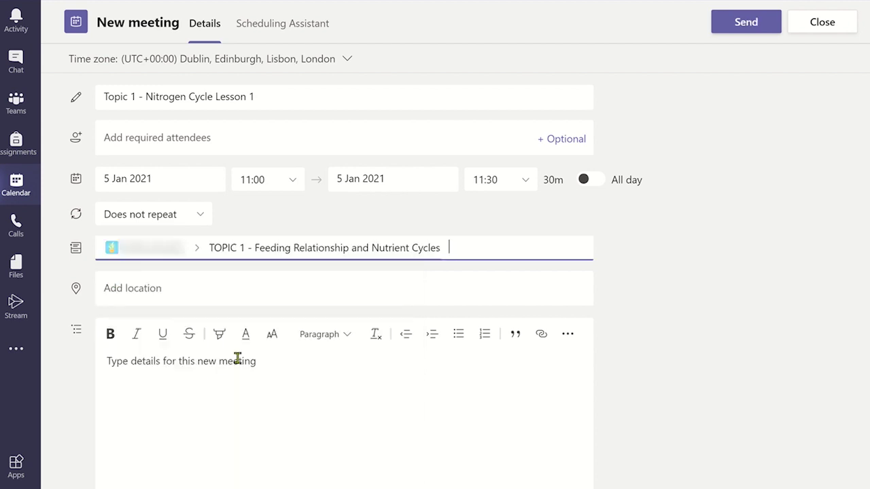